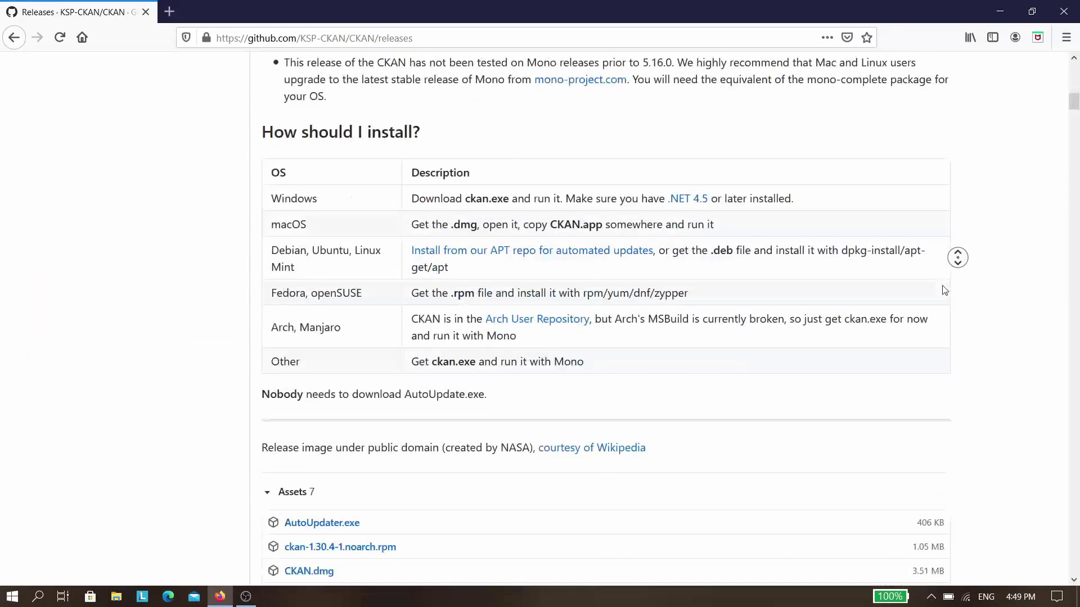
Step: Bring the v1.30.4 'Hubble' release's assets list, including ckan.exe, into view
{"action": "left_click", "coordinate": [683, 270]}
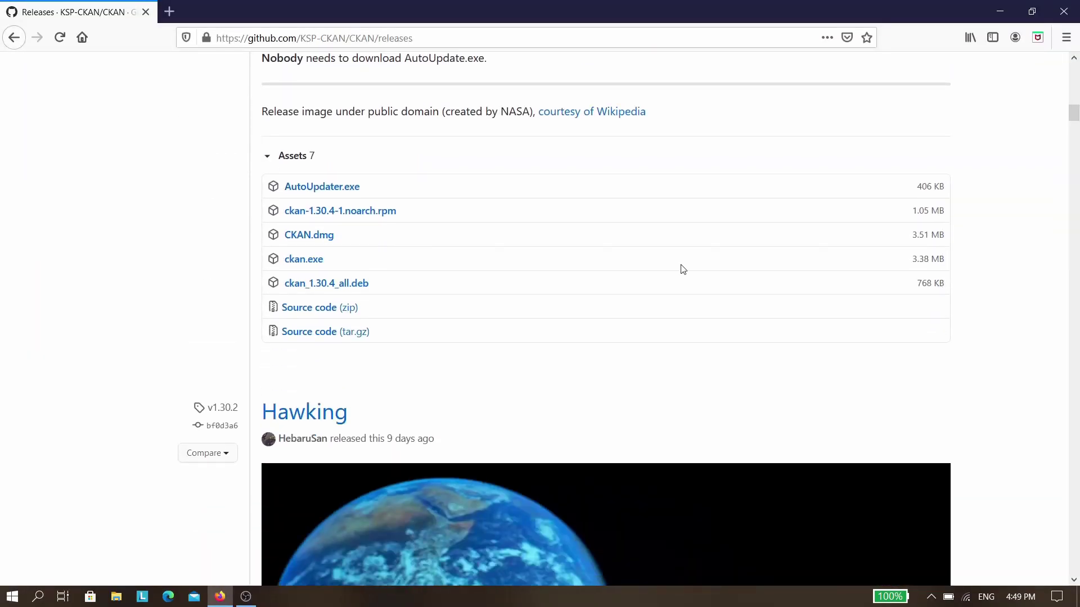
Step: Download ckan.exe and save it to the Kerbal Space Program folder on Windows-SSD (C:)
{"action": "left_click", "coordinate": [305, 260]}
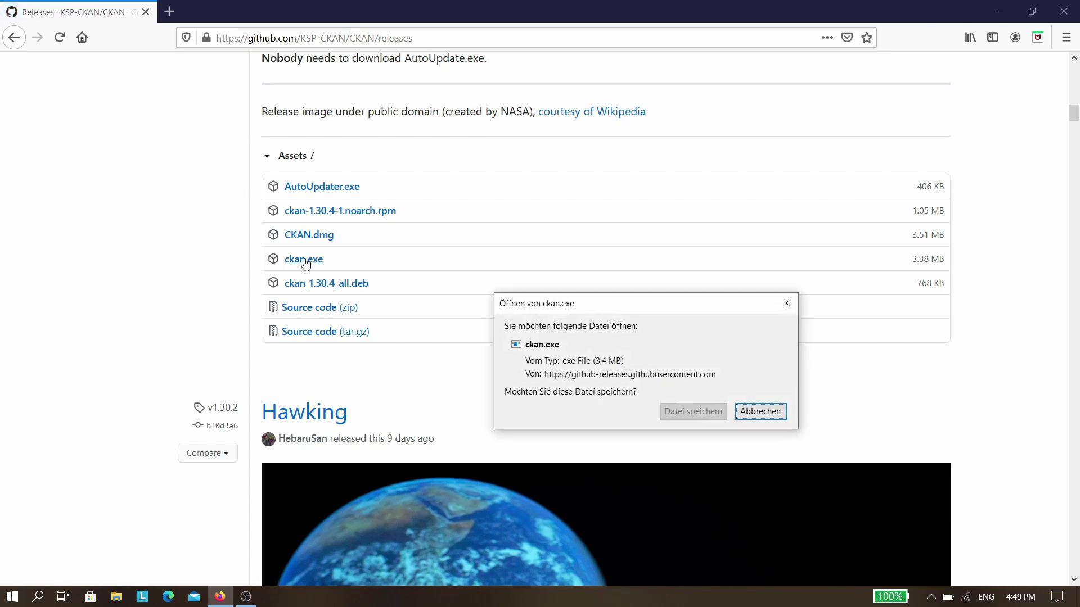
{"action": "left_click", "coordinate": [678, 418]}
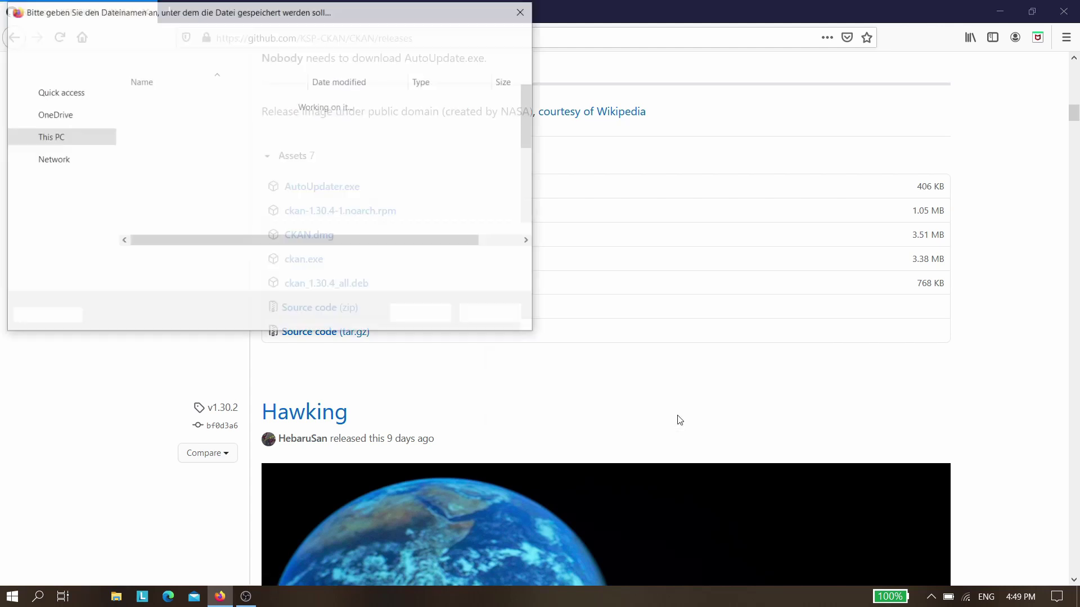
{"action": "left_click", "coordinate": [51, 222]}
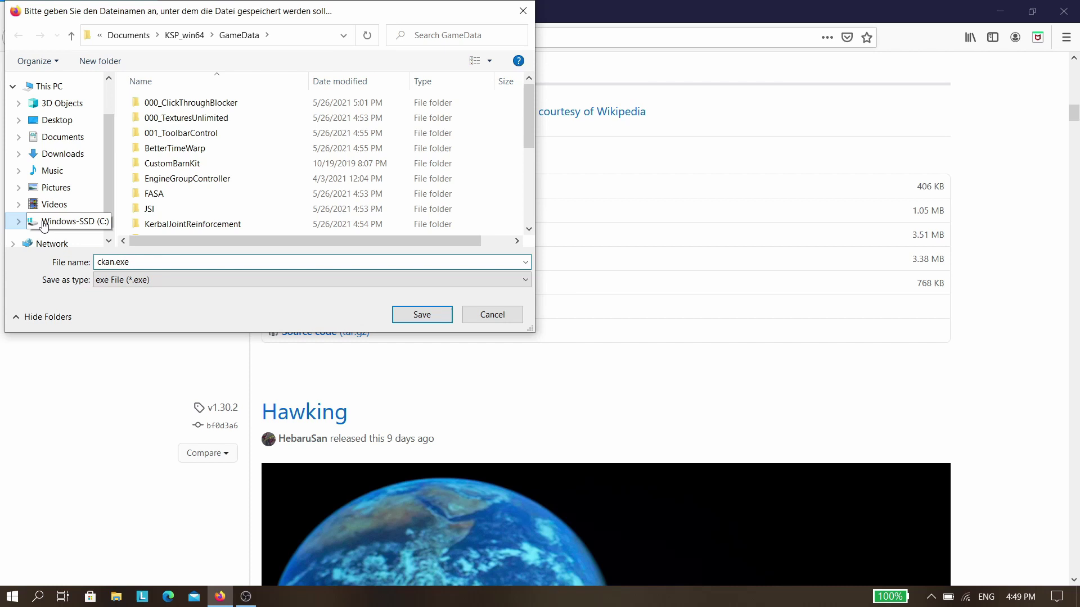
{"action": "double_click", "coordinate": [169, 179]}
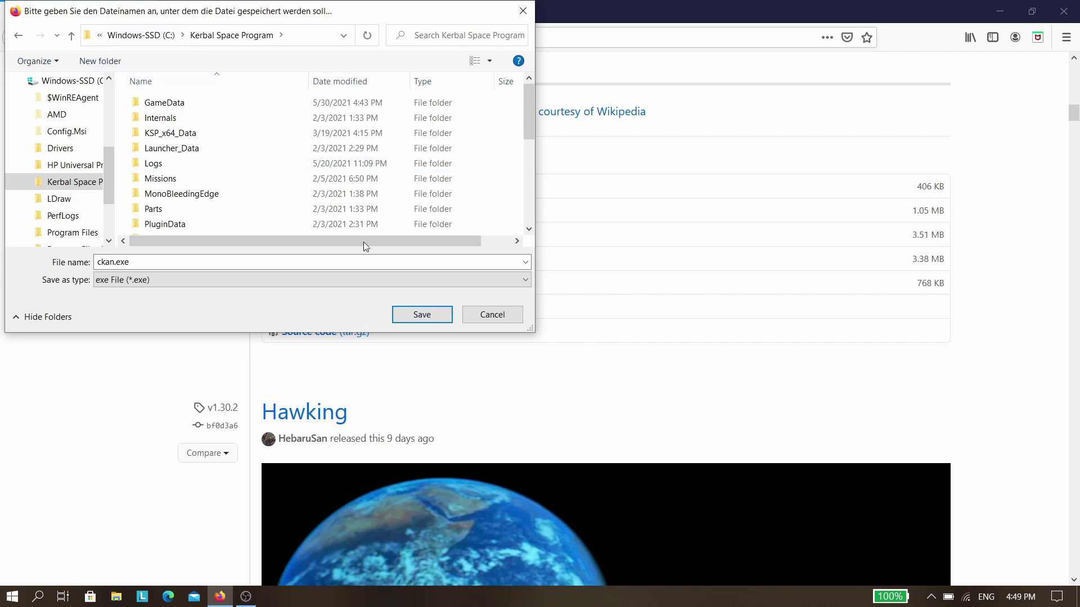
{"action": "left_click", "coordinate": [420, 315]}
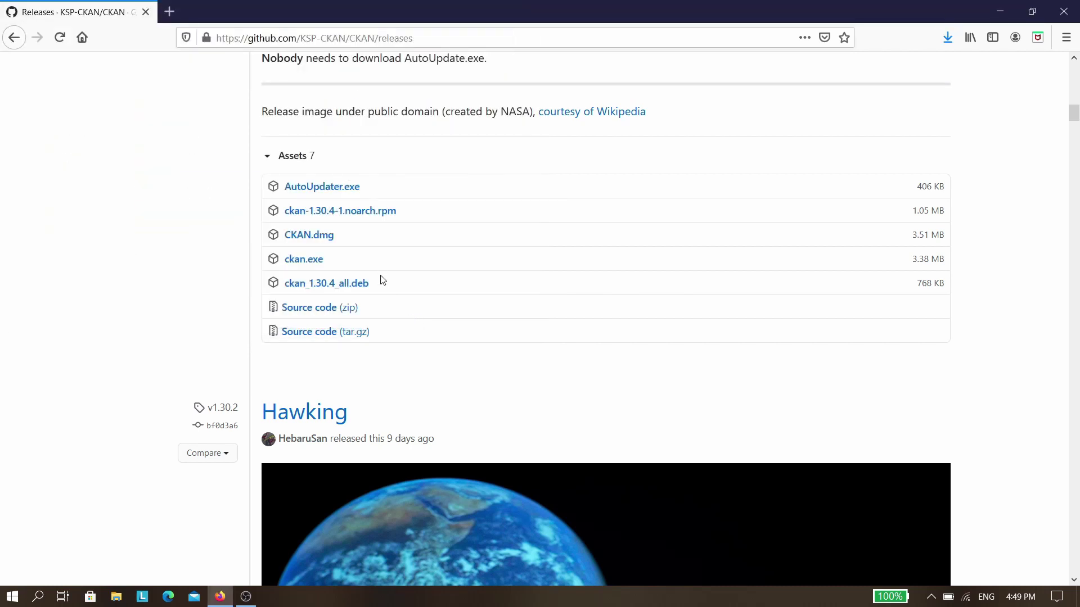
Step: Run ckan.exe from C:\Kerbal Space Program using File Explorer
{"action": "left_click", "coordinate": [116, 597]}
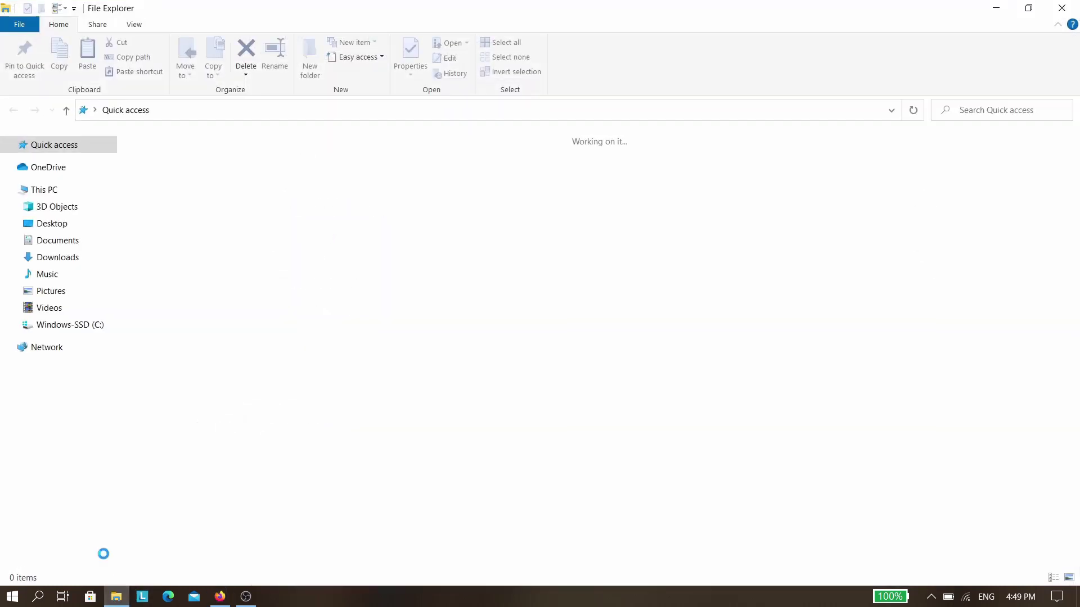
{"action": "left_click", "coordinate": [49, 332]}
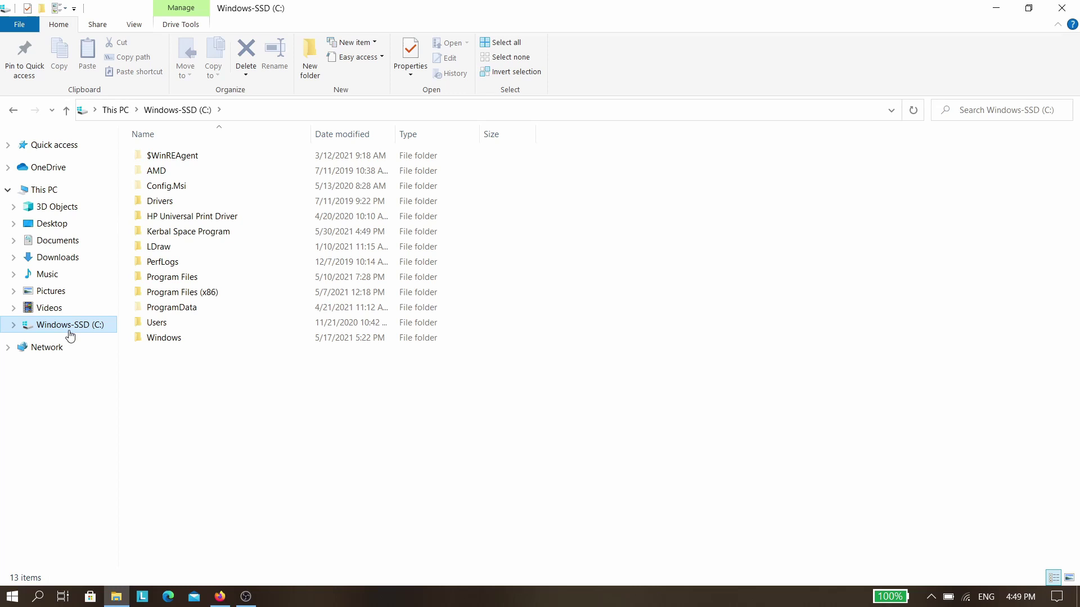
{"action": "double_click", "coordinate": [188, 234]}
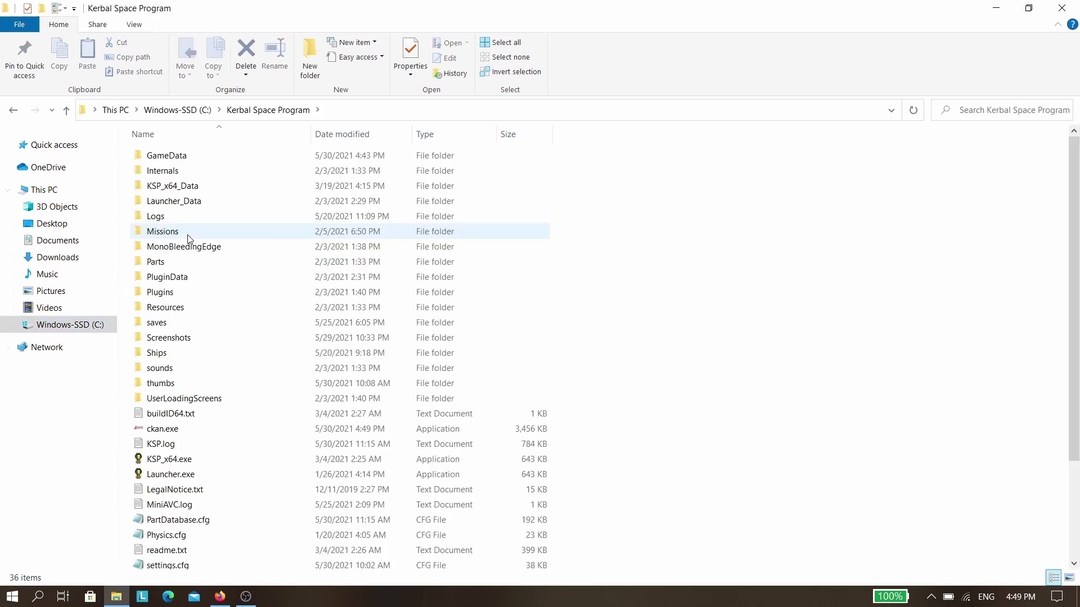
{"action": "double_click", "coordinate": [164, 432]}
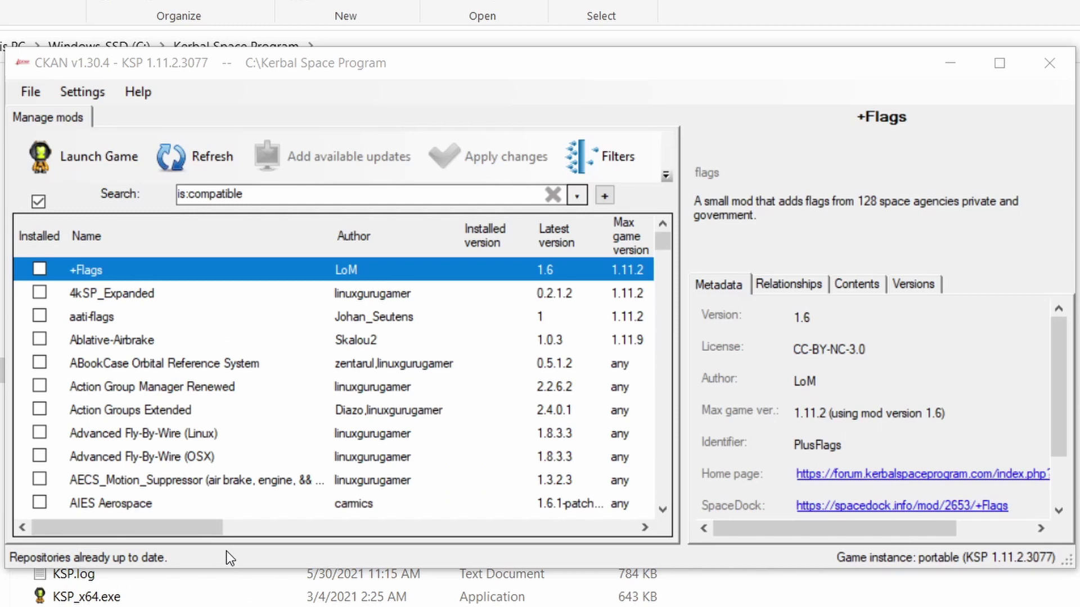
Step: Clear the is:compatible search filter and open File > Manage game instances
{"action": "left_click", "coordinate": [553, 195]}
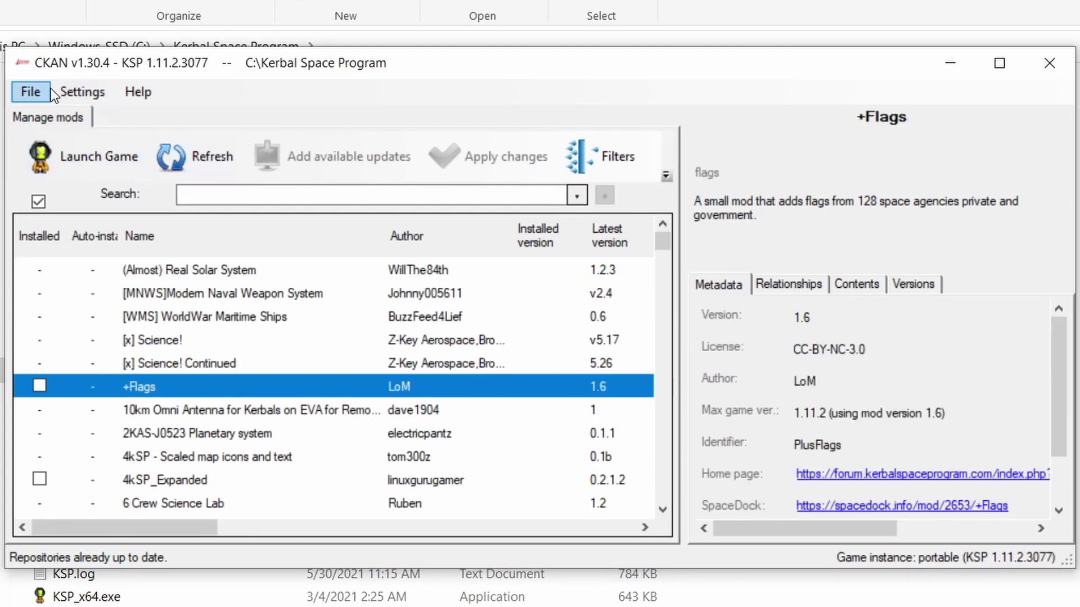
{"action": "left_click", "coordinate": [29, 85]}
{"action": "left_click", "coordinate": [58, 115]}
Step: Register the Kerbal Space Program folder via its buildID64.txt as a KSP 1.11.2 instance and select it
{"action": "left_click", "coordinate": [622, 494]}
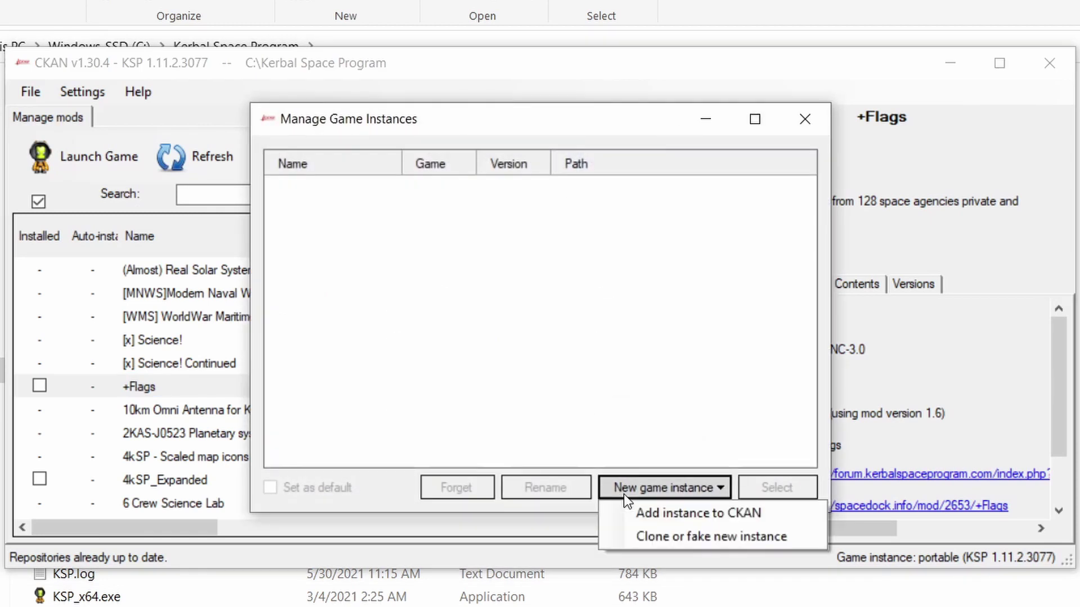
{"action": "left_click", "coordinate": [642, 514]}
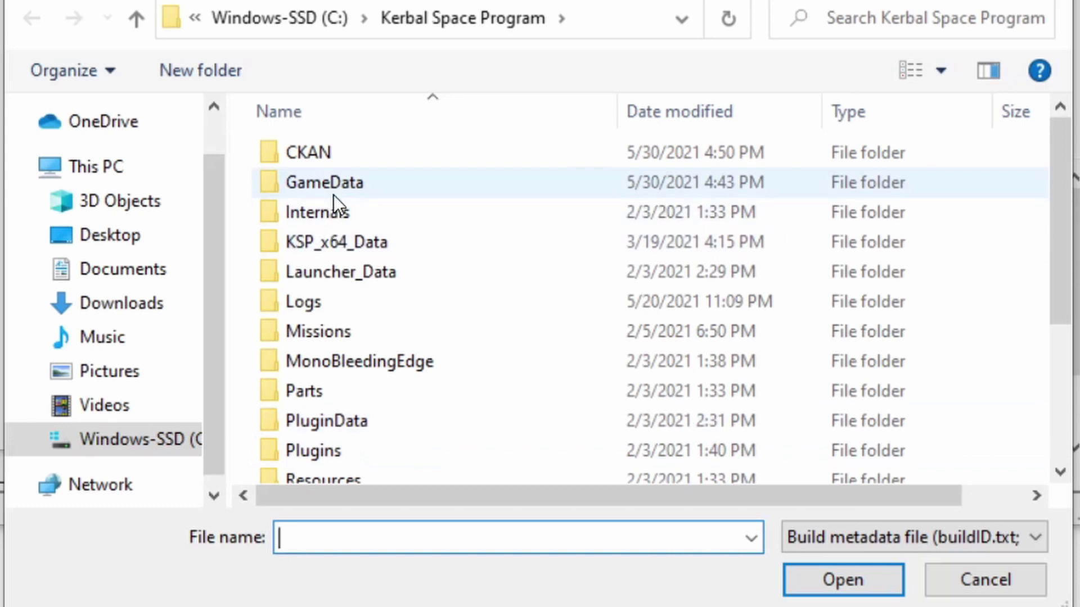
{"action": "left_click", "coordinate": [481, 17]}
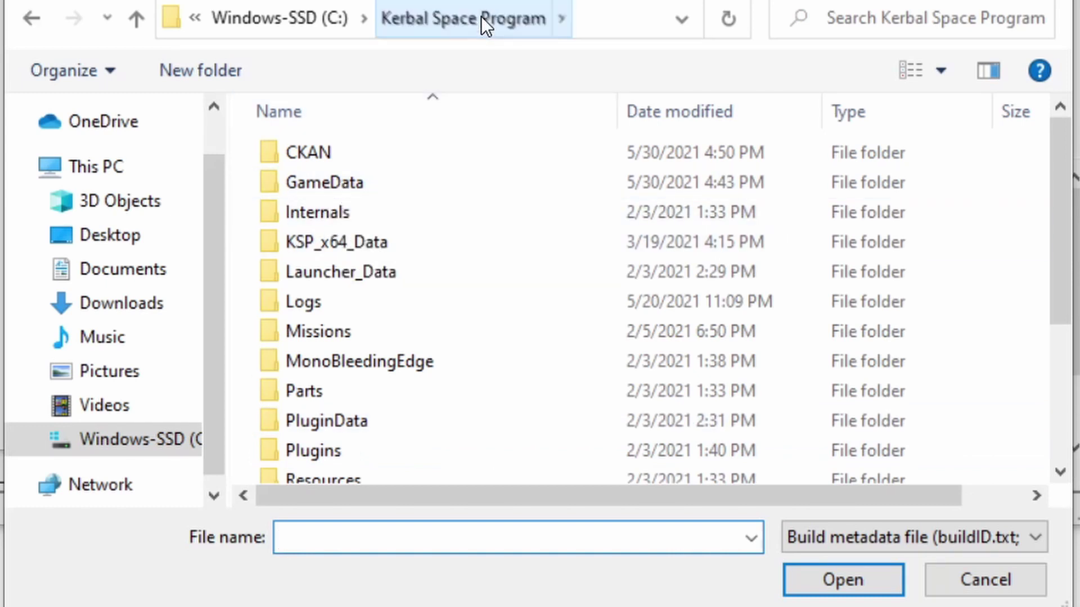
{"action": "scroll", "coordinate": [410, 264], "scroll_direction": "down", "scroll_amount": 3}
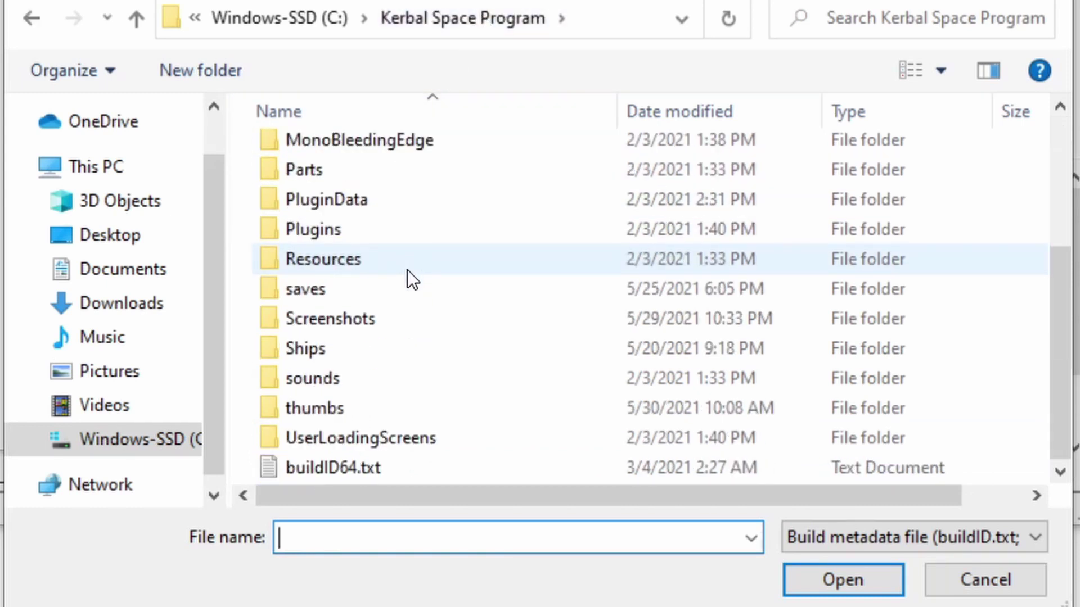
{"action": "left_click", "coordinate": [352, 467]}
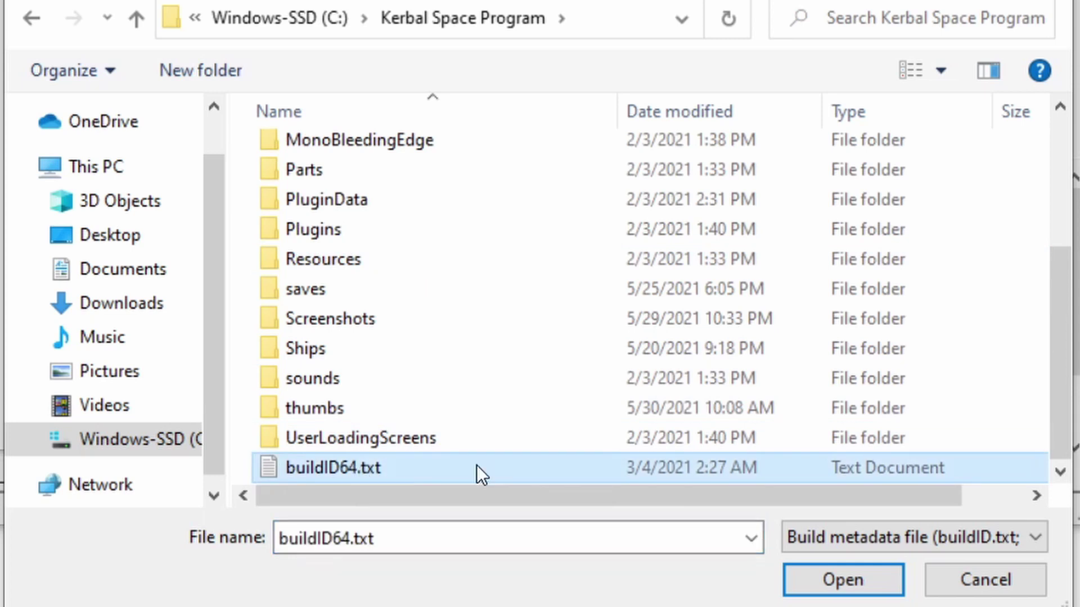
{"action": "left_click", "coordinate": [881, 588]}
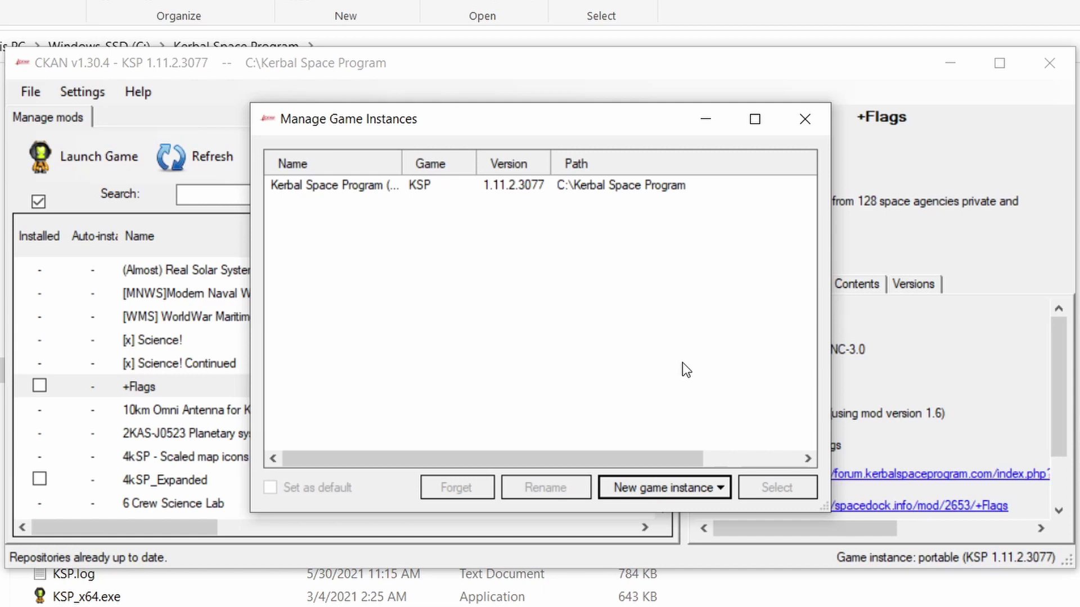
{"action": "left_click", "coordinate": [338, 189]}
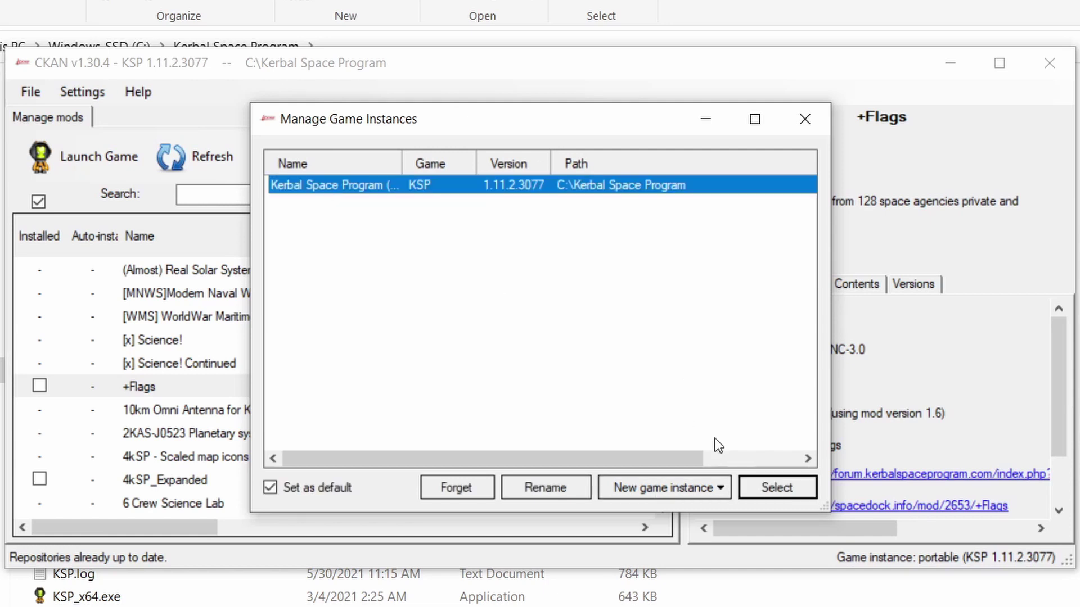
{"action": "left_click", "coordinate": [763, 485]}
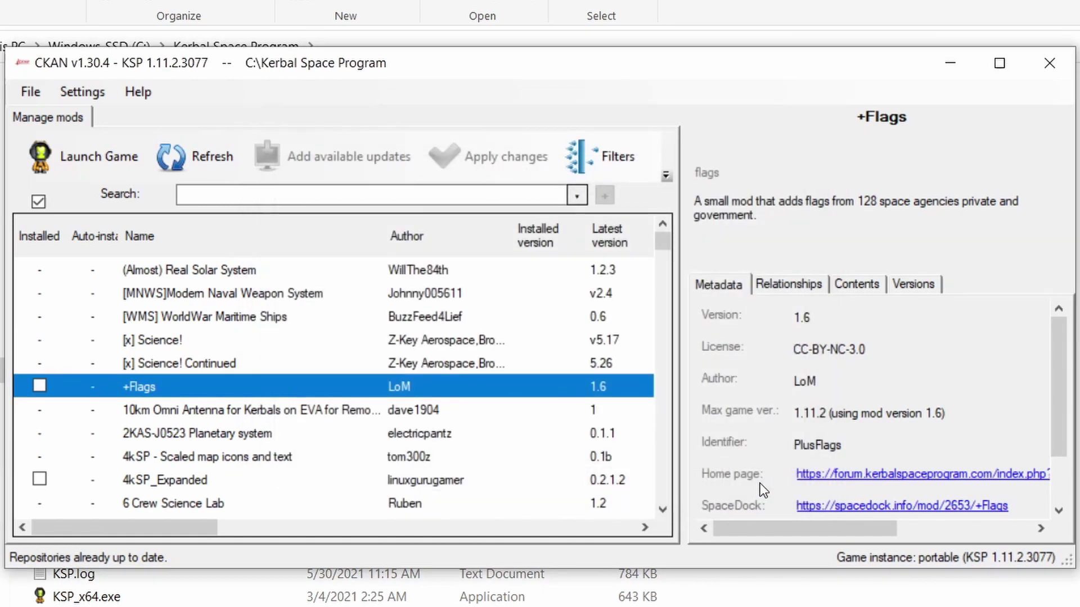
Step: Search 'astronomers vi', mark Astronomer's Visual Pack and its 2k Textures, and review the changeset
{"action": "left_click", "coordinate": [291, 195]}
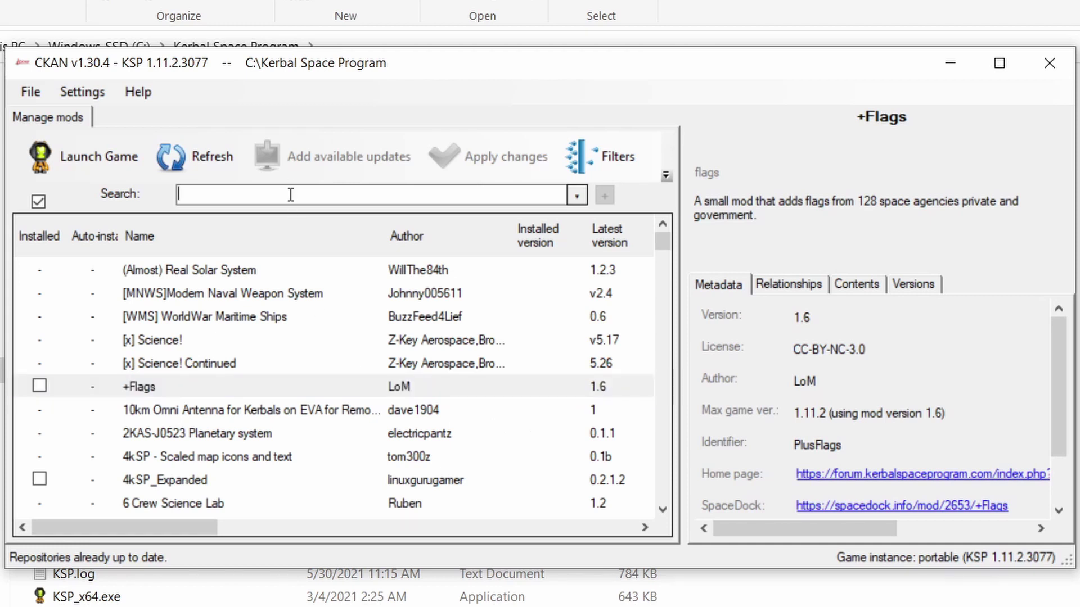
{"action": "type", "text": "astr"}
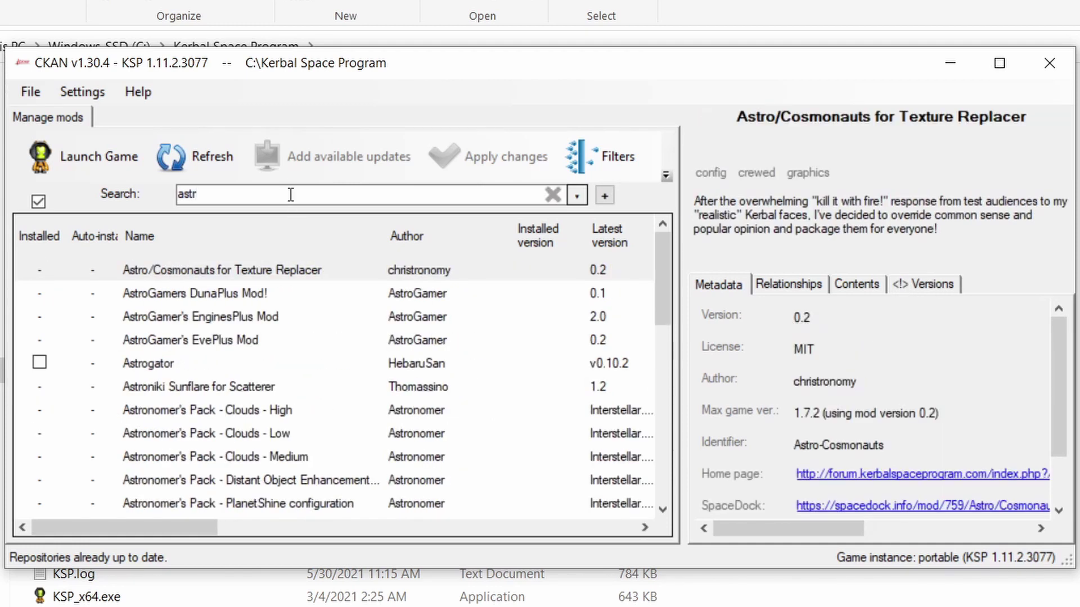
{"action": "type", "text": "onom"}
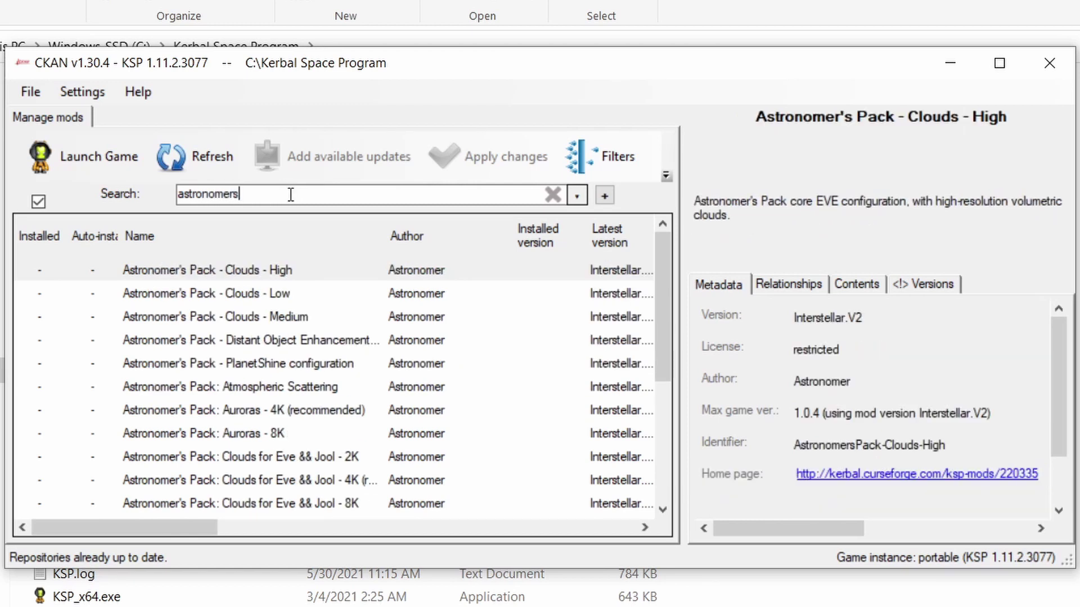
{"action": "type", "text": "ers vis"}
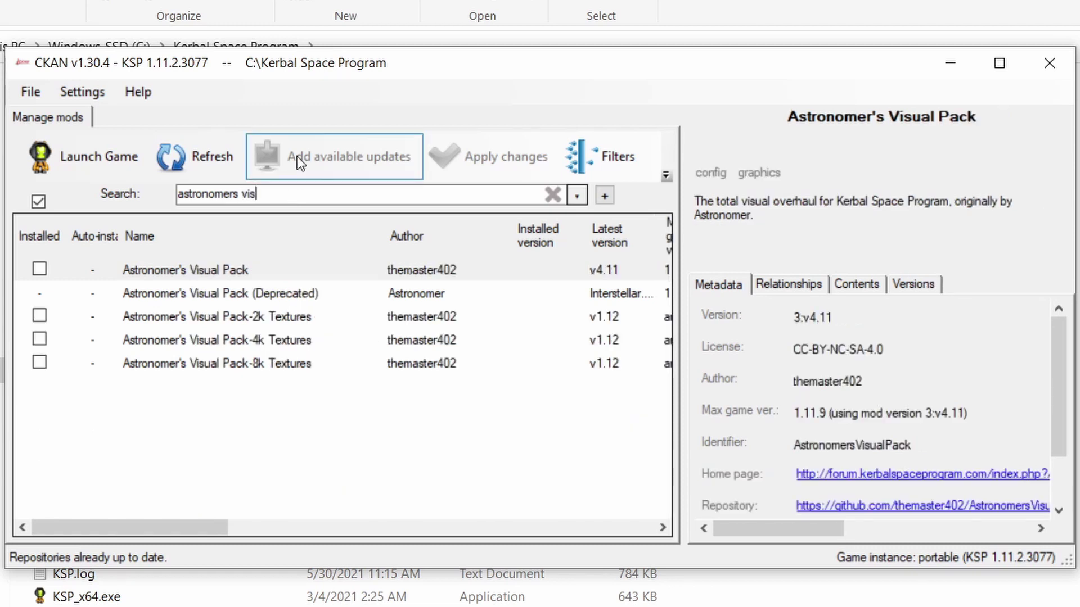
{"action": "left_click", "coordinate": [36, 270]}
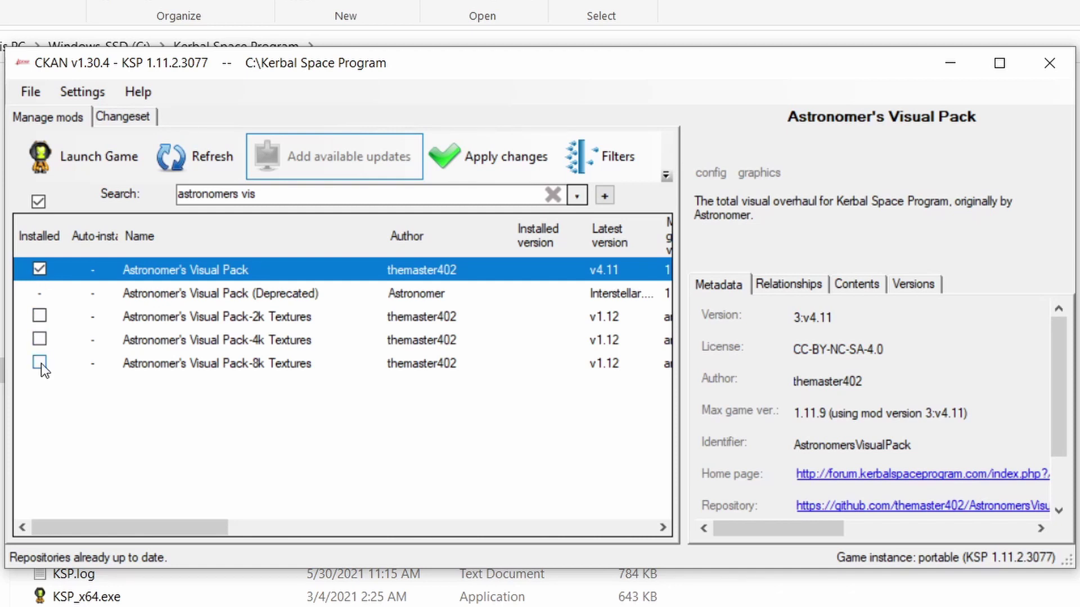
{"action": "left_click", "coordinate": [40, 316]}
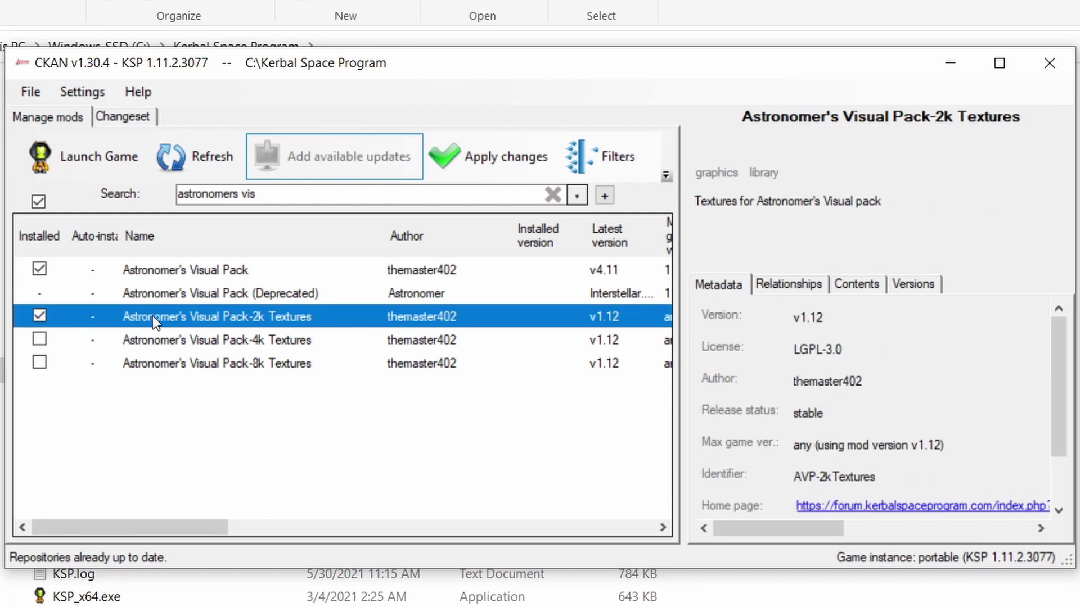
{"action": "left_click", "coordinate": [485, 159]}
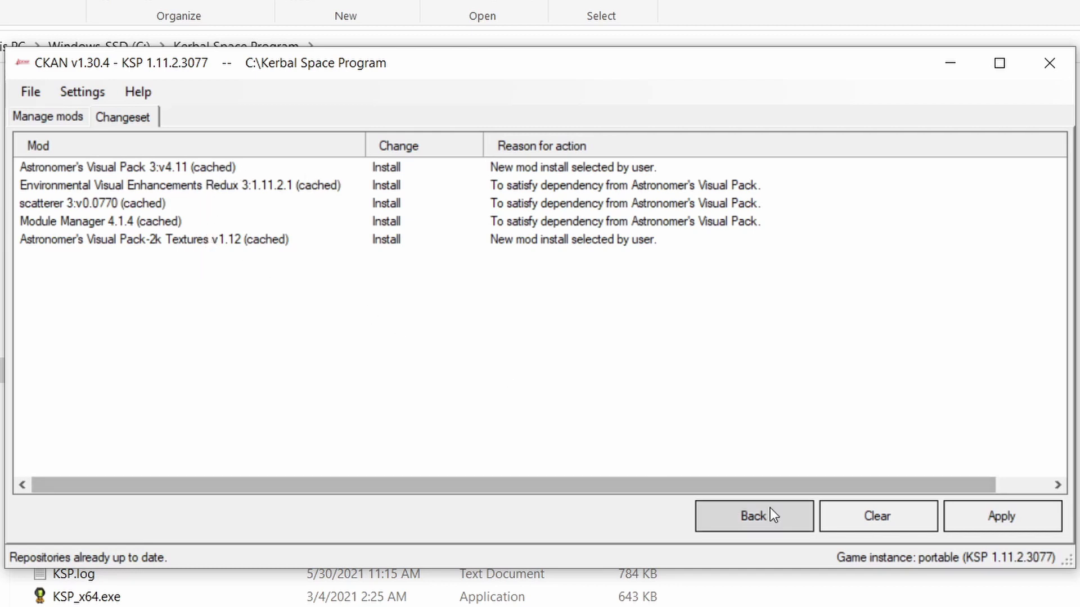
Step: Apply the five pending installs, keeping the recommended TextureReplacer
{"action": "left_click", "coordinate": [1012, 528]}
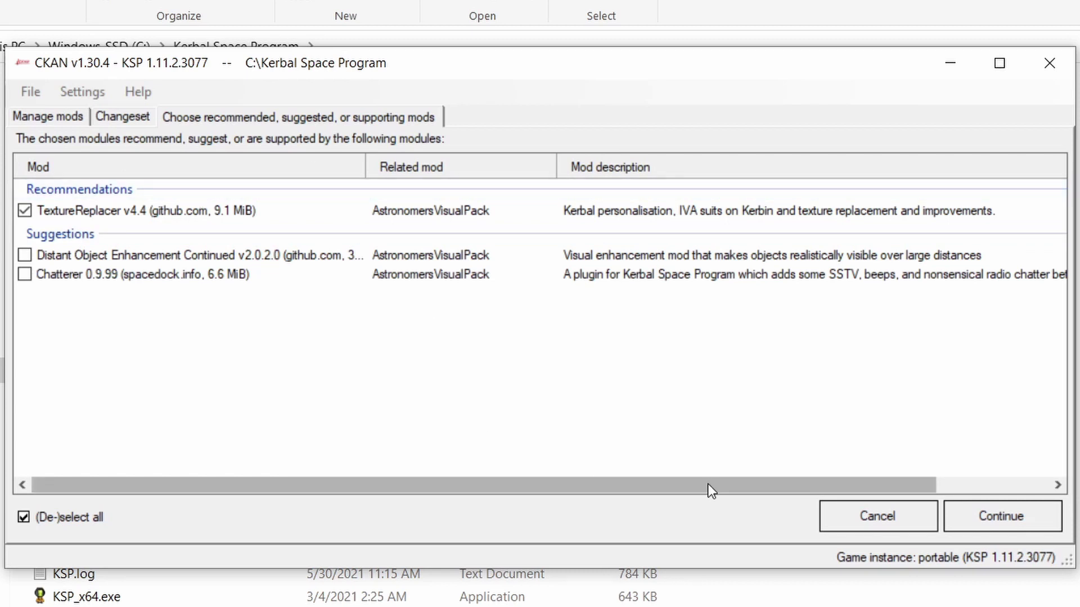
{"action": "left_click", "coordinate": [997, 515]}
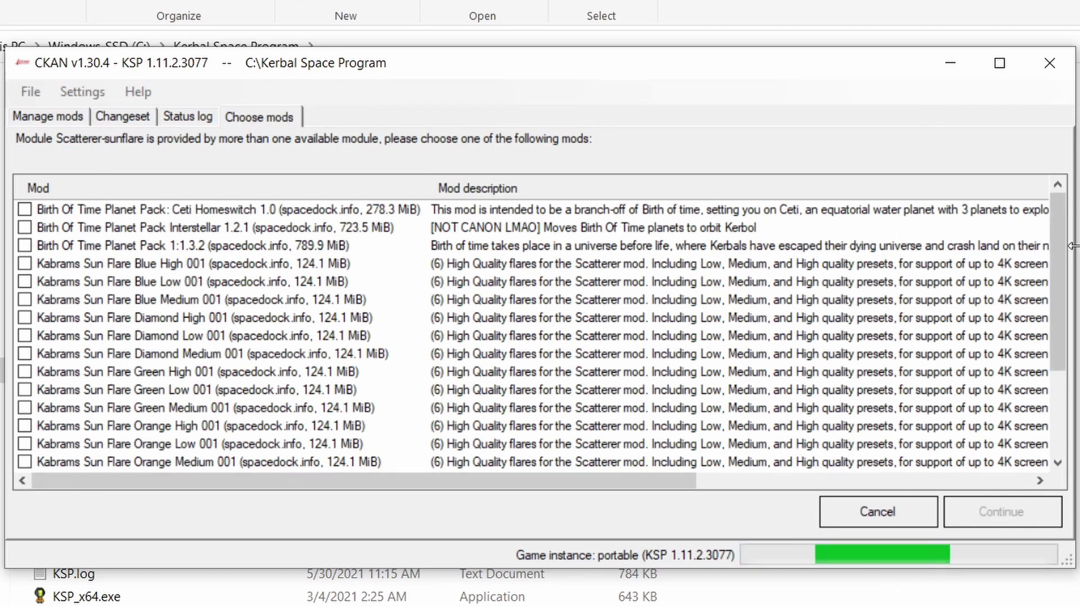
Step: Choose Scatterer Sunflare 3:v0.0770 as the sunflare provider and complete the install
{"action": "left_click_drag", "start_coordinate": [1058, 281], "coordinate": [1058, 364]}
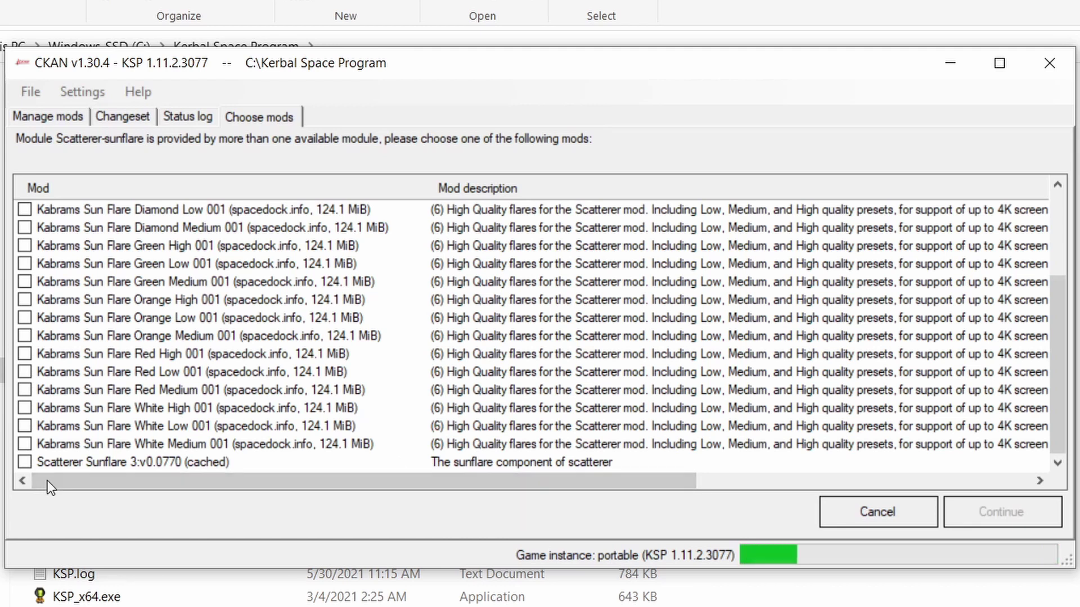
{"action": "left_click", "coordinate": [25, 462]}
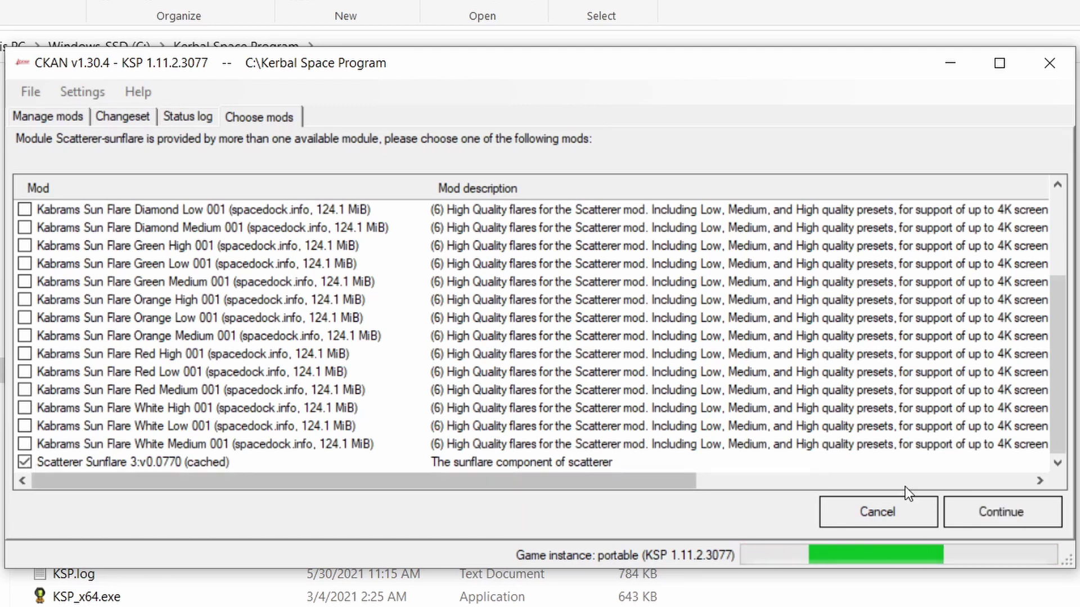
{"action": "left_click", "coordinate": [968, 509]}
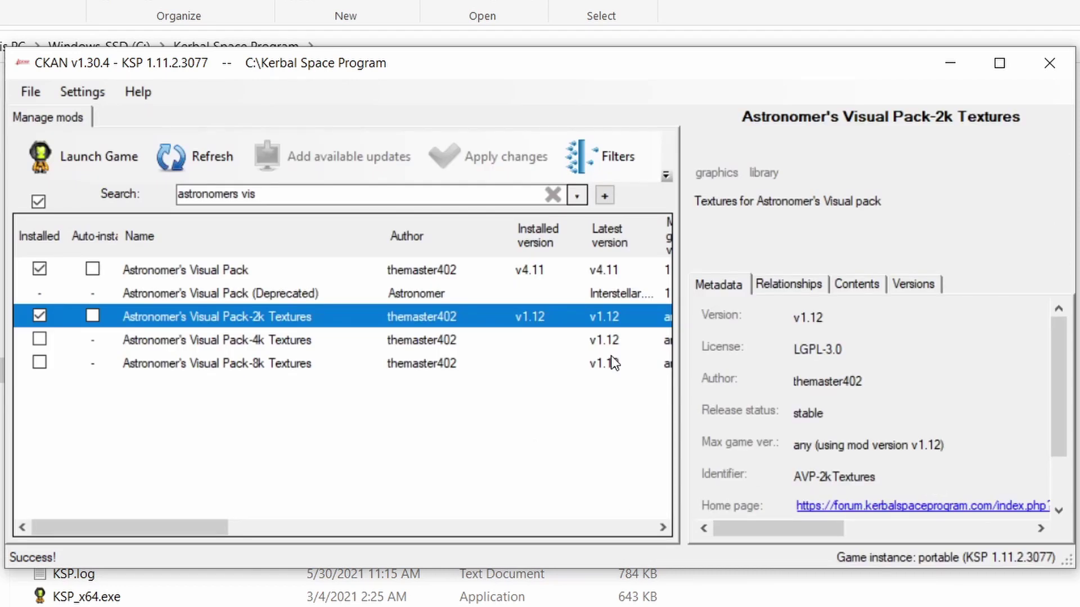
Step: Close the CKAN window
{"action": "left_click", "coordinate": [1037, 64]}
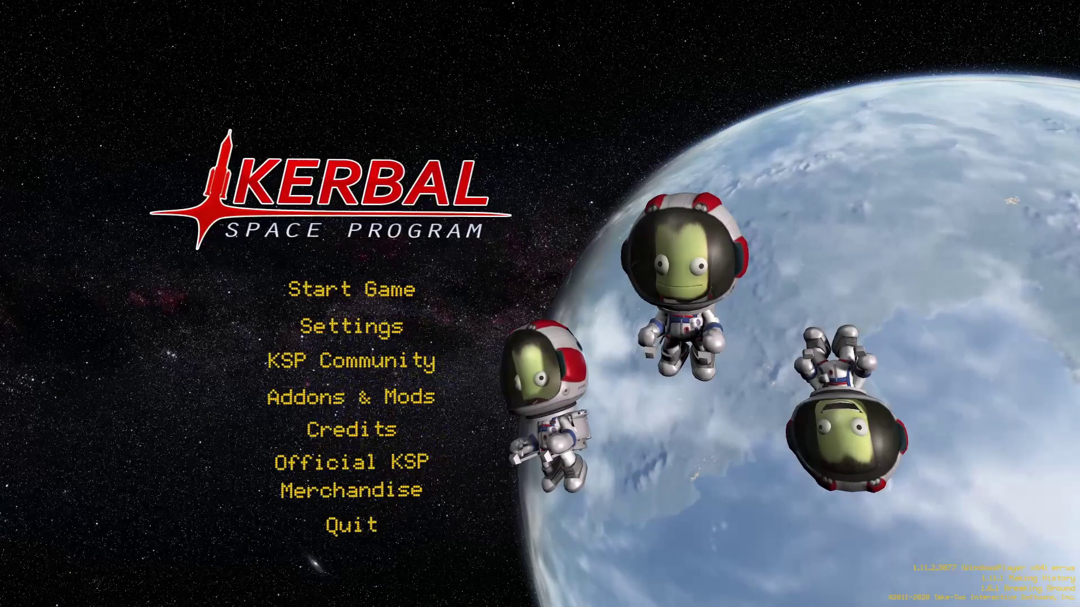
Step: Start a new game from the Kerbal Space Program main menu
{"action": "left_click", "coordinate": [332, 288]}
{"action": "left_click", "coordinate": [416, 248]}
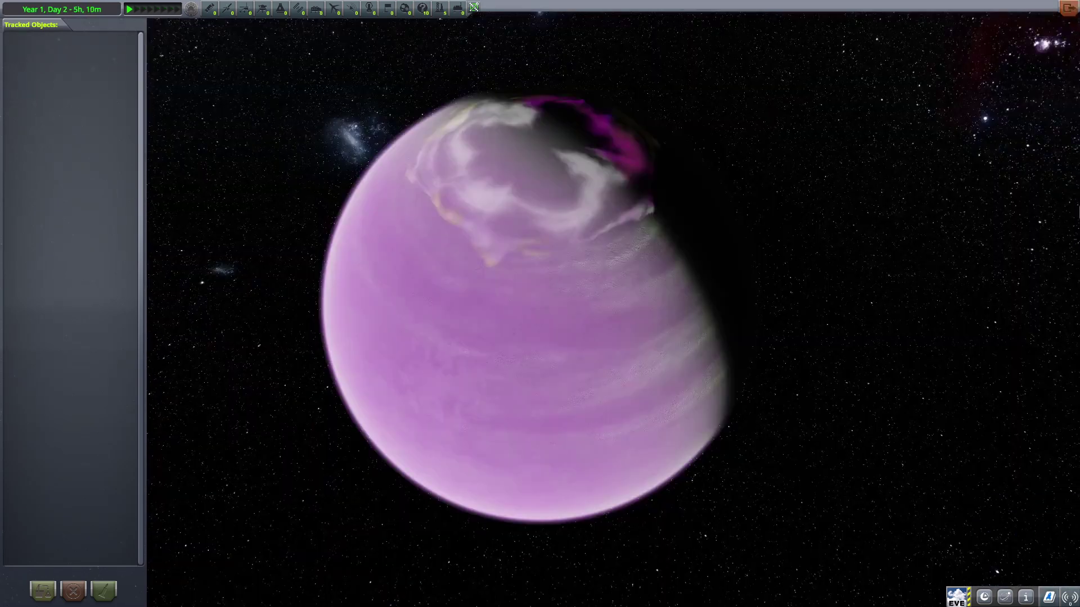
Step: Step up the time warp twice, switch the view to the next planet, and adjust warp speed
{"action": "key", "text": "period"}
{"action": "key", "text": "period"}
{"action": "key", "text": "period"}
{"action": "key", "text": "period"}
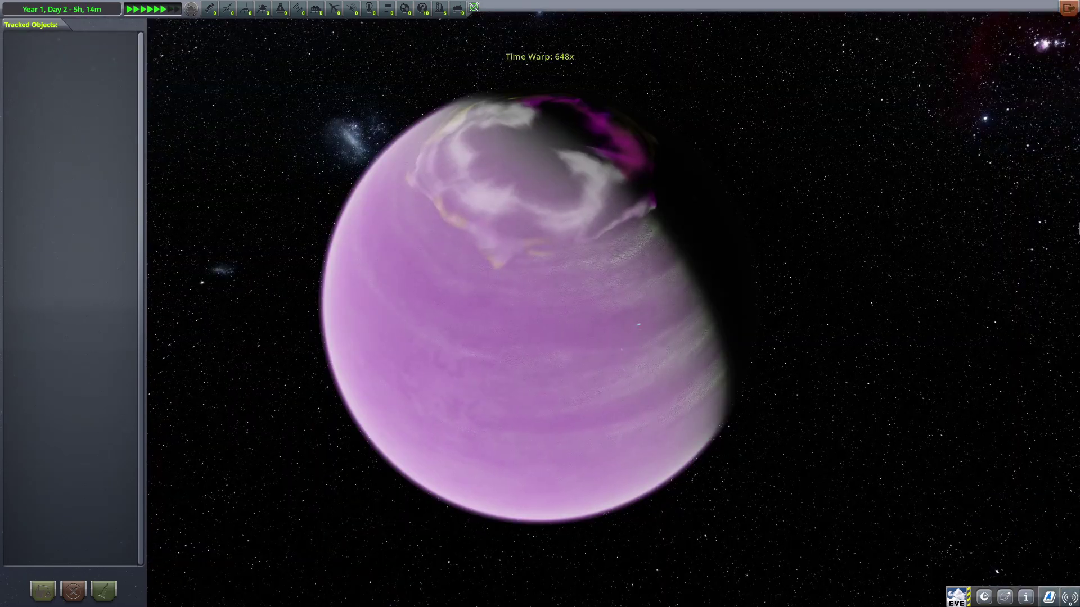
{"action": "key", "text": "period"}
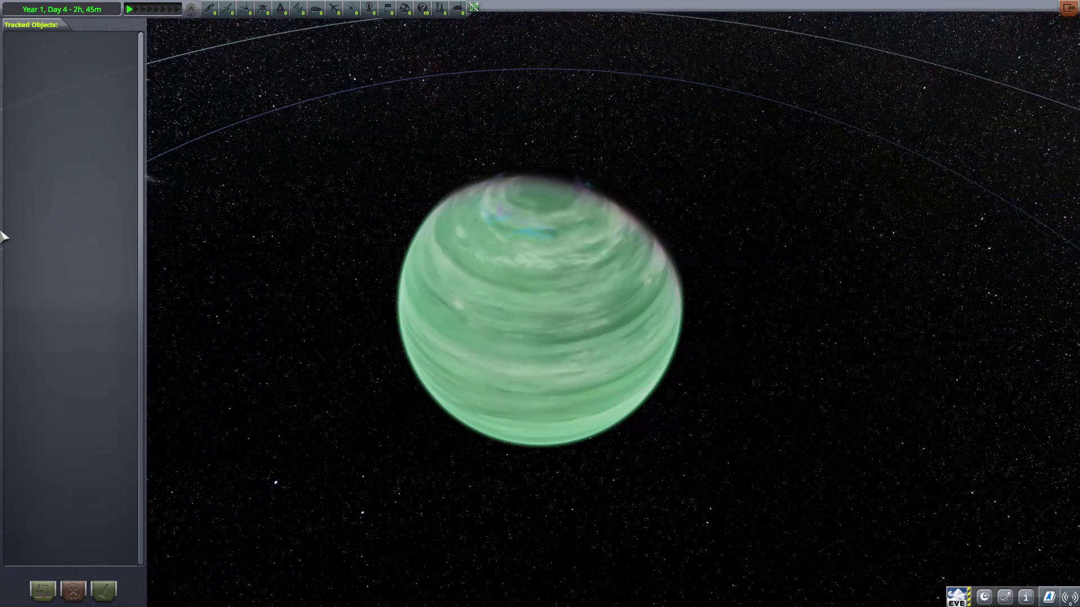
{"action": "key", "text": "period"}
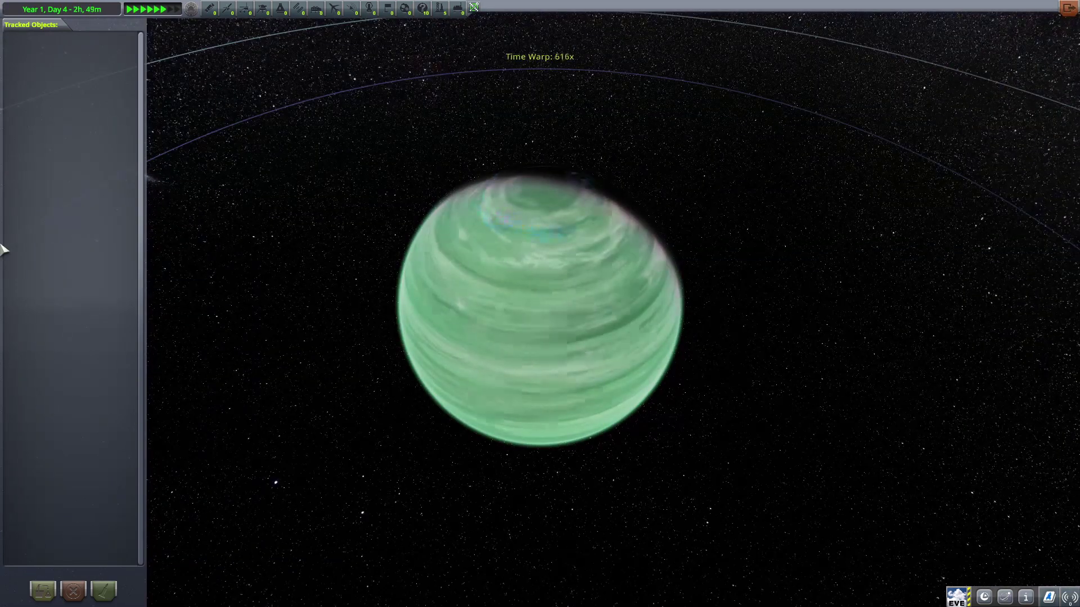
{"action": "key", "text": "Tab"}
{"action": "key", "text": "period"}
{"action": "key", "text": "period"}
{"action": "key", "text": "period"}
{"action": "key", "text": "period"}
{"action": "key", "text": "period"}
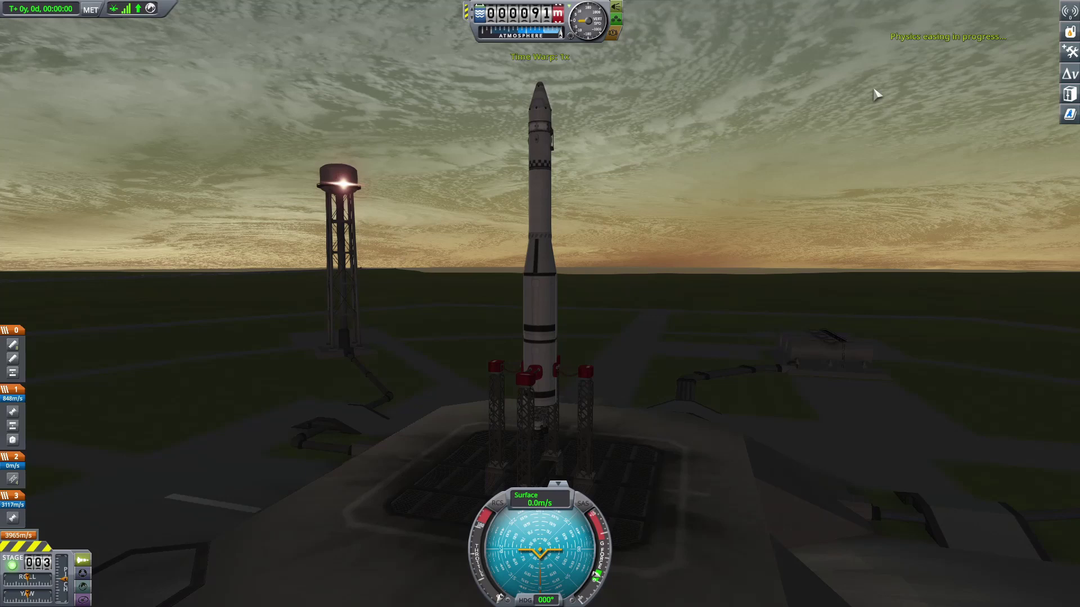
Step: Warp time forward on the launch pad until night falls over the rocket
{"action": "key", "text": "F2"}
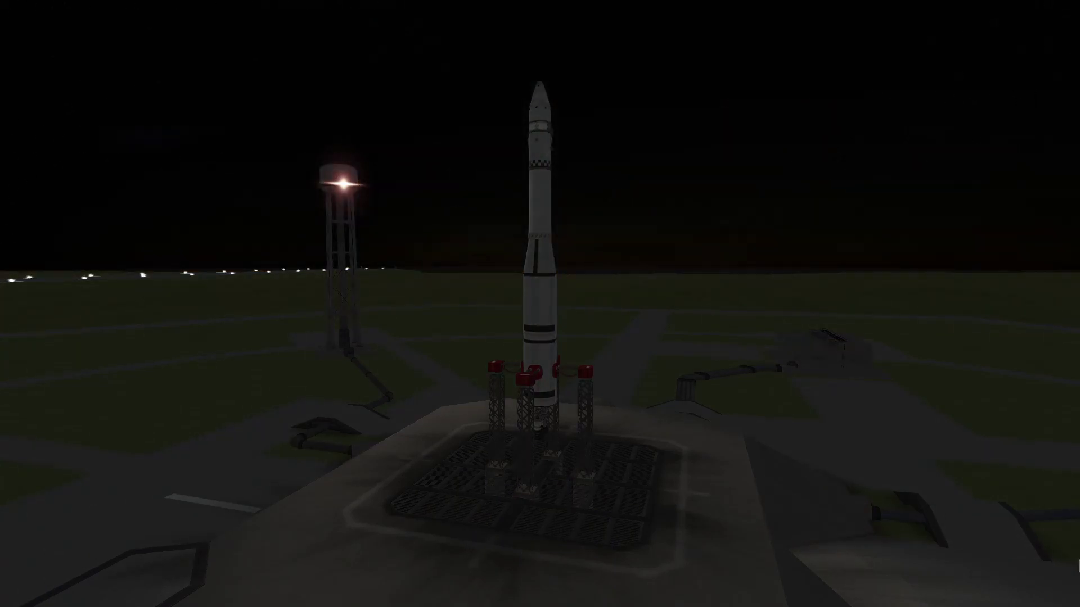